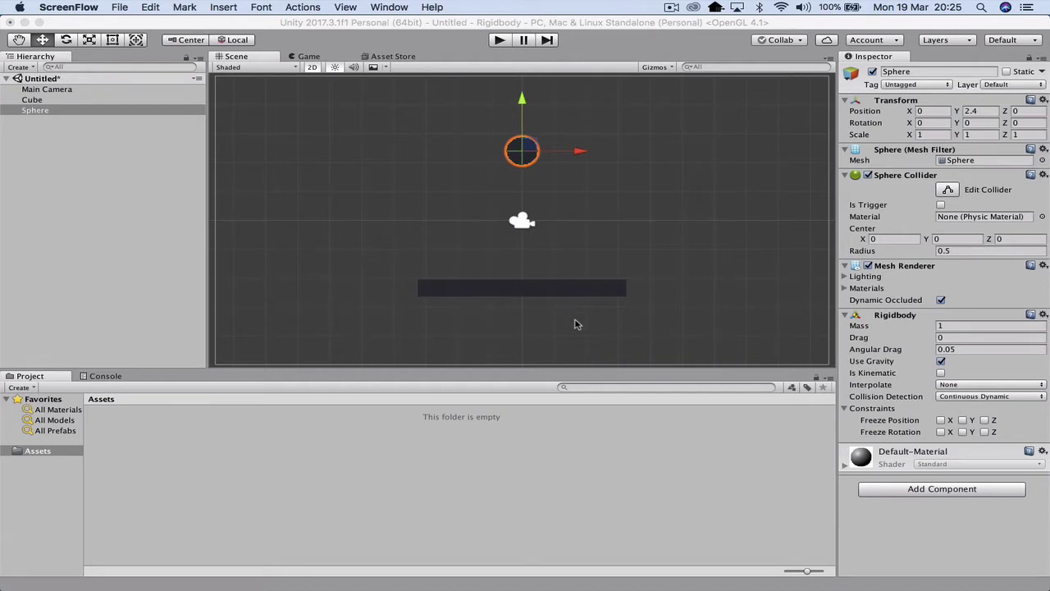
Run and stop a quick play test, then start a fresh empty scene.
left_click(498, 41)
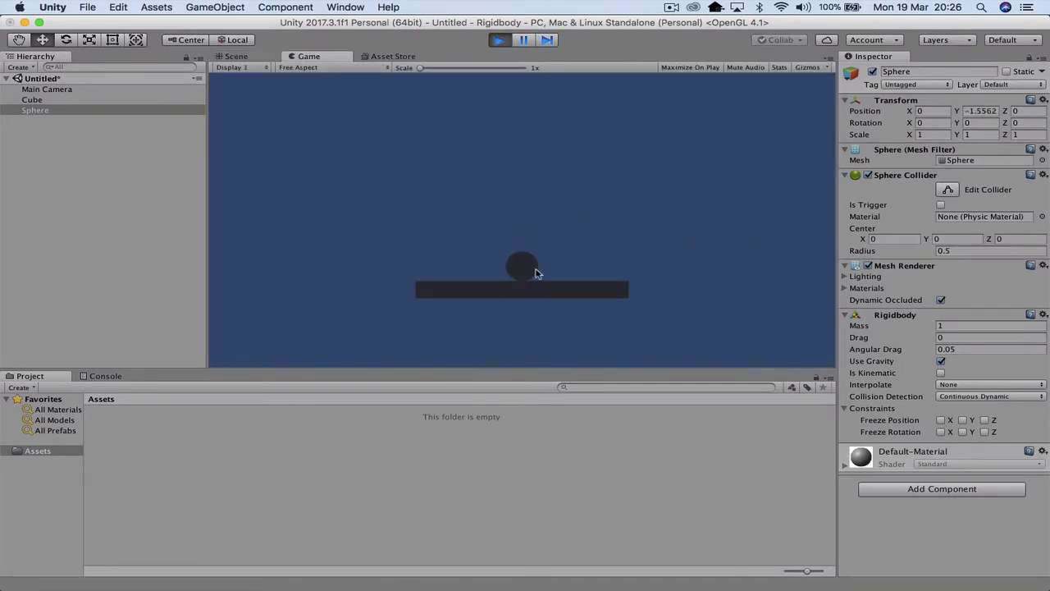
left_click(500, 40)
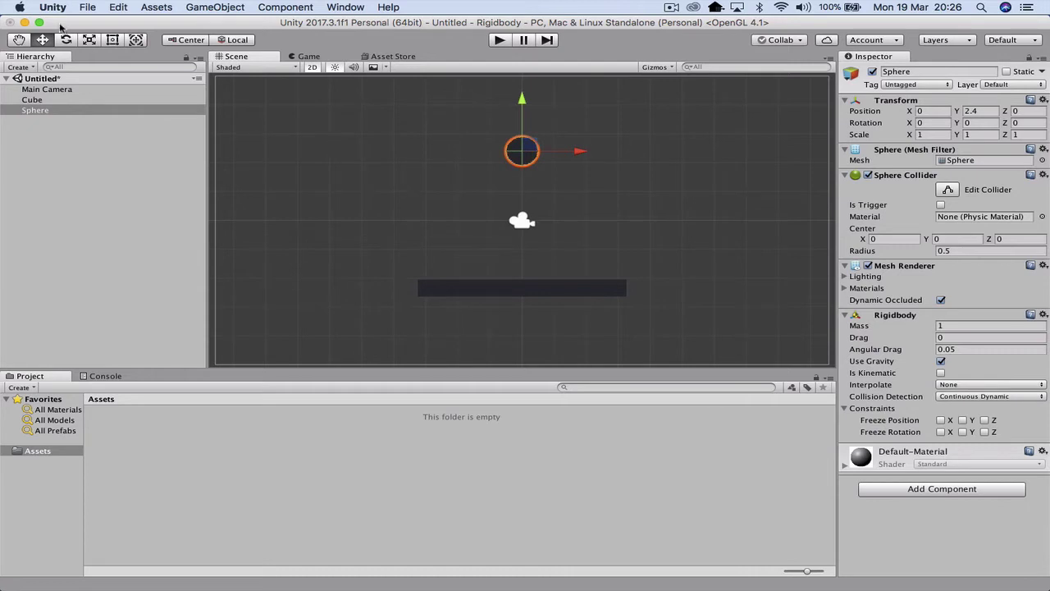
left_click(99, 6)
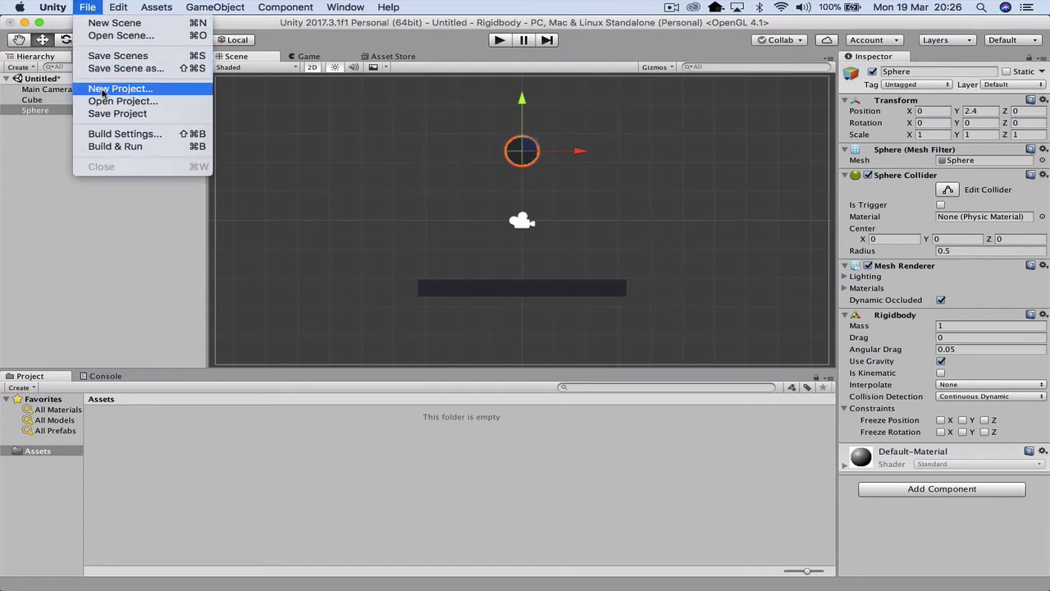
left_click(170, 230)
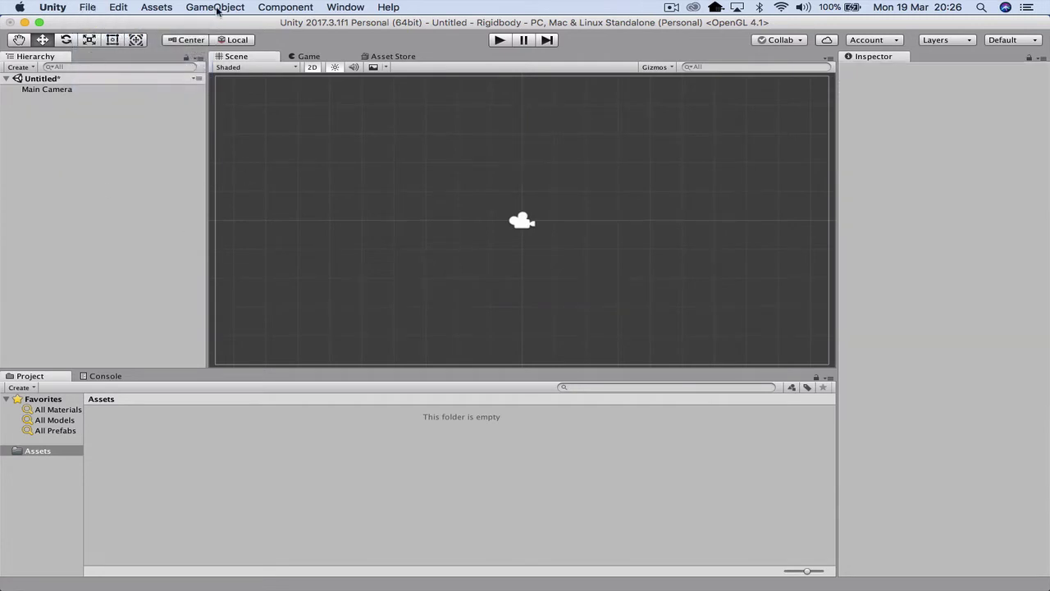
Add a 3D cube to the new scene.
left_click(217, 7)
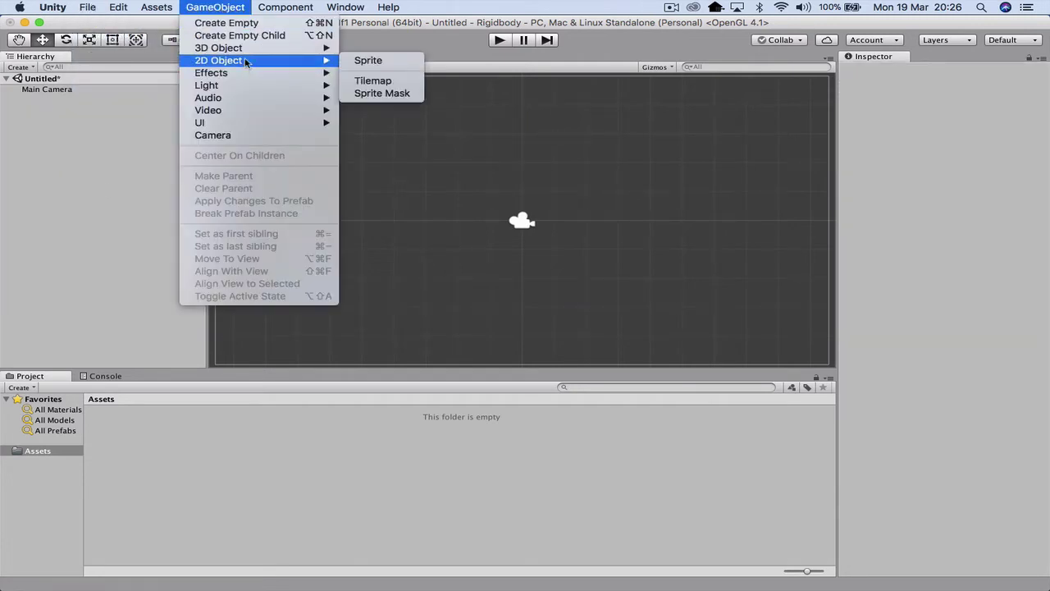
mouse_move(329, 49)
left_click(366, 49)
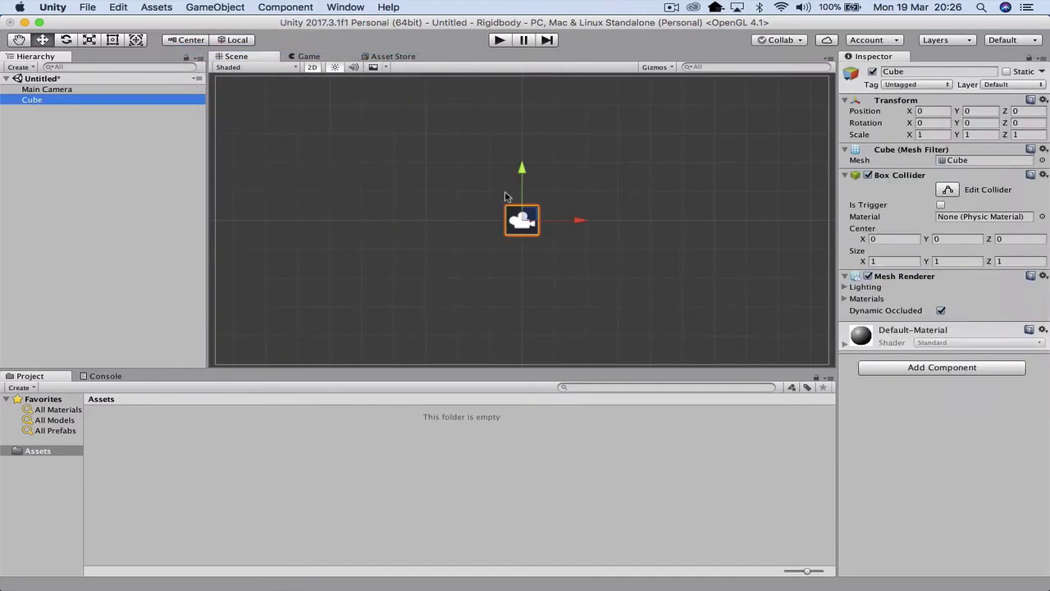
Scale the cube into a flat floor (X 14.3125, Y 0.42499) and lower it to Y −2.01.
key("r")
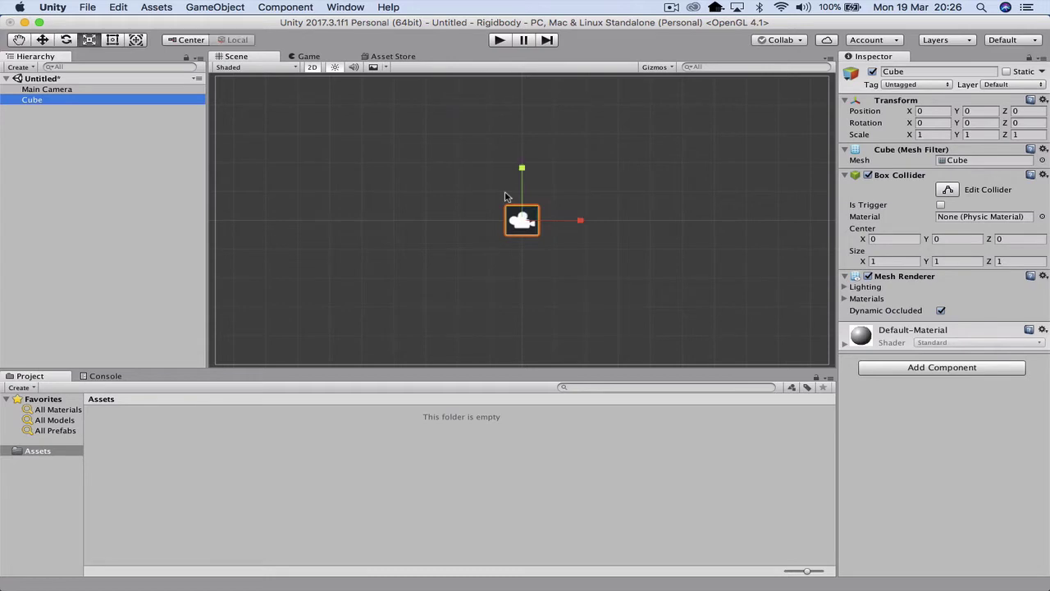
left_click_drag(584, 220, 860, 222)
left_click_drag(523, 170, 522, 198)
left_click_drag(580, 223, 656, 221)
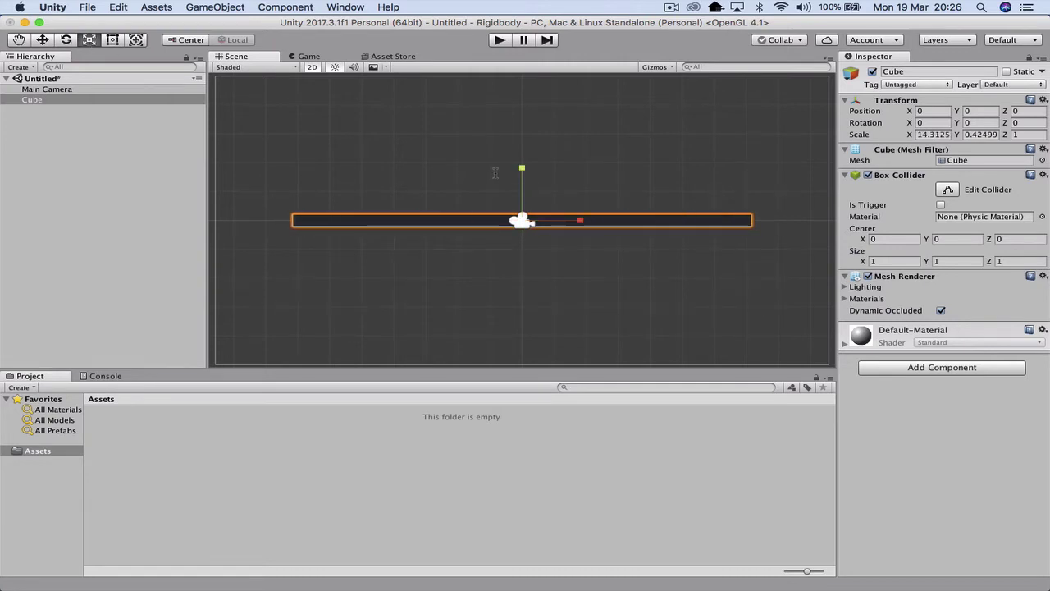
key("w")
left_click_drag(529, 178, 526, 233)
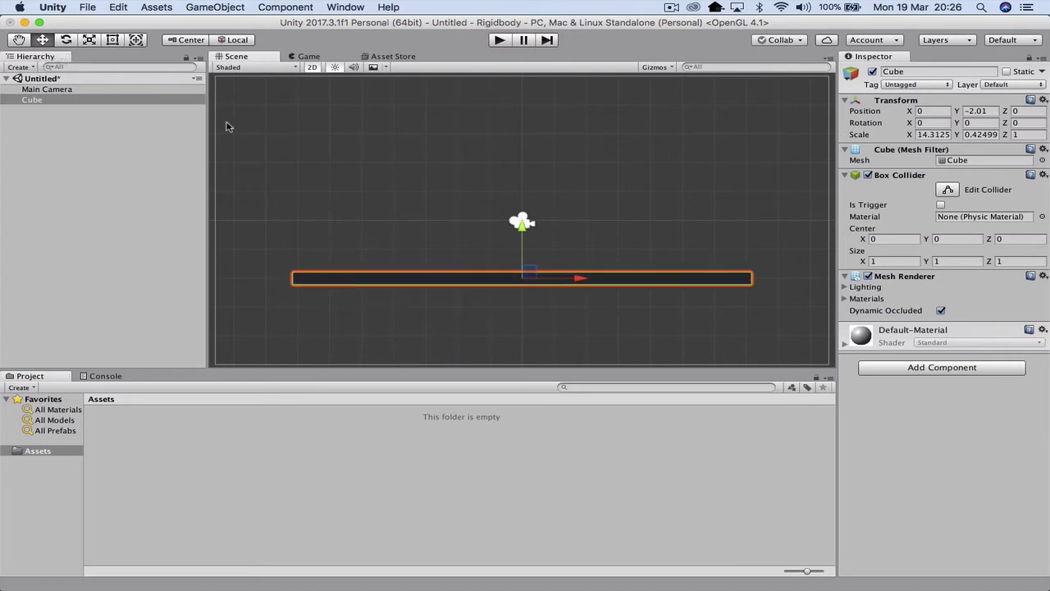
Add a sphere, raise it to Y 3.02 above the floor, and start a play test.
left_click(223, 8)
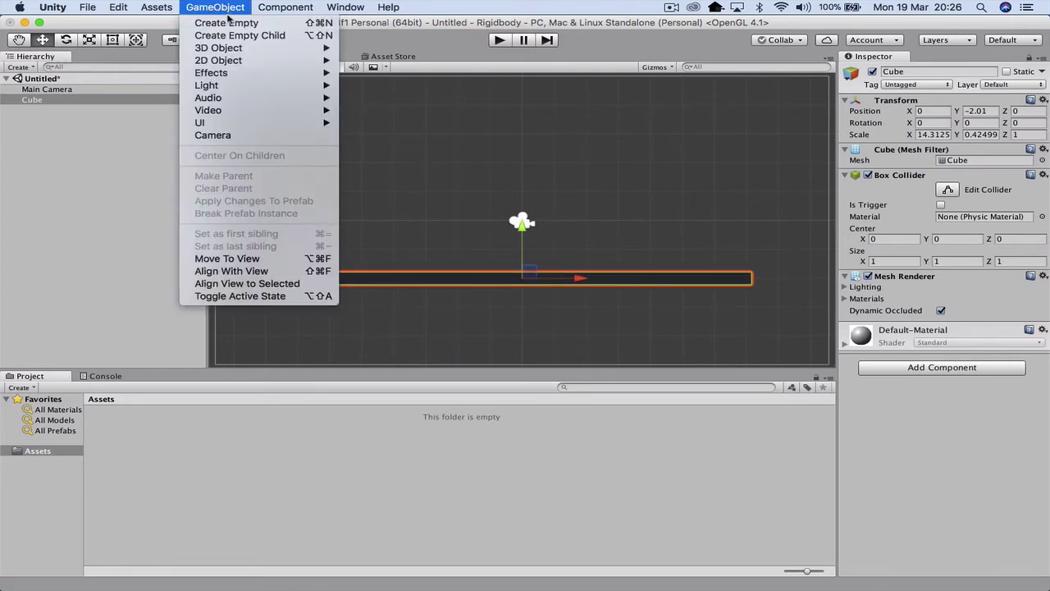
mouse_move(246, 47)
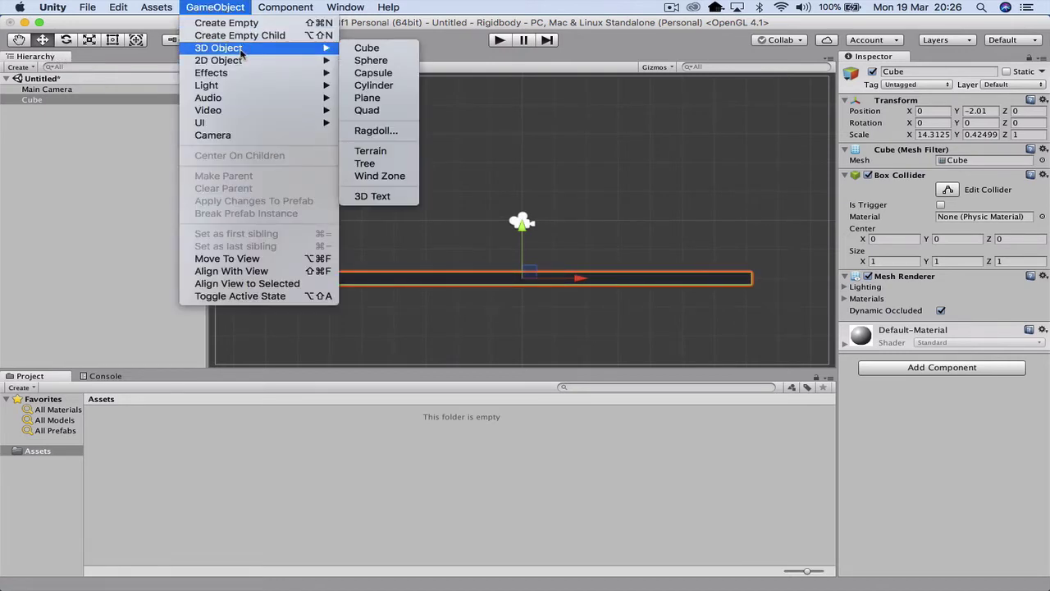
left_click(369, 61)
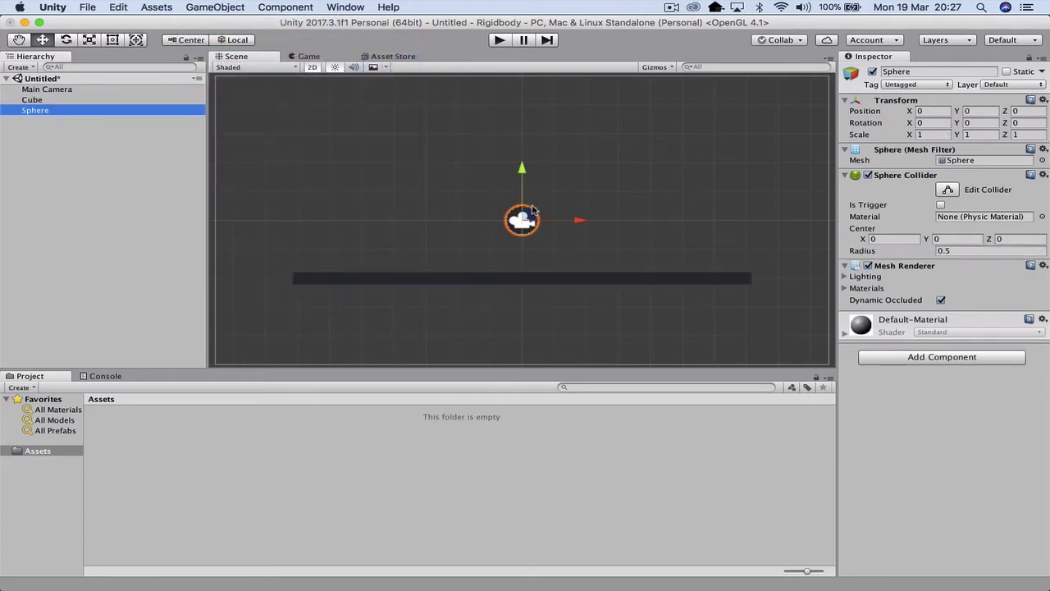
left_click_drag(523, 169, 519, 91)
left_click(499, 40)
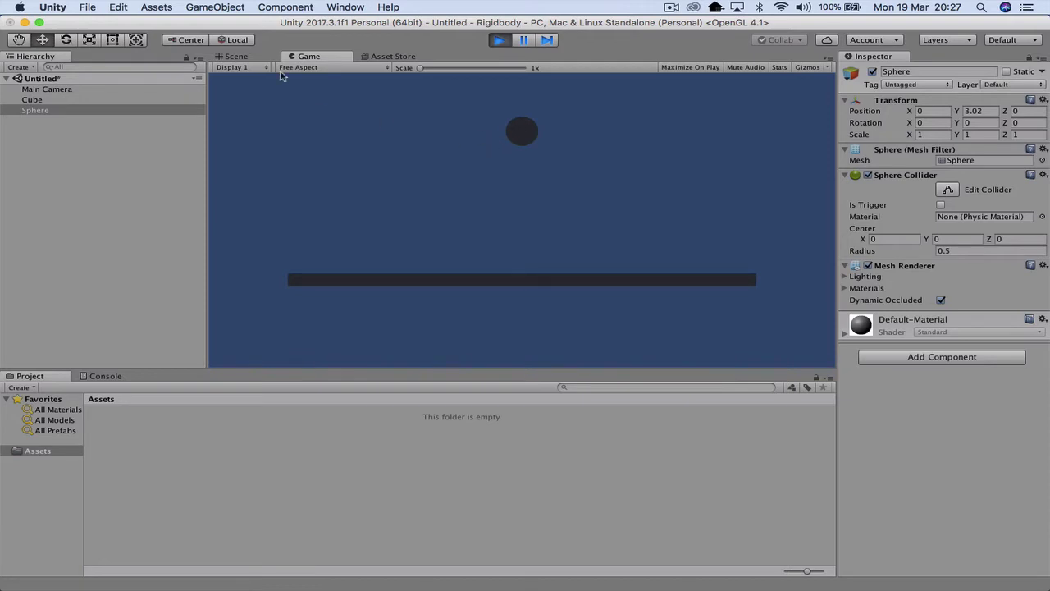
Stop the play test and add a Rigidbody (Mass 1, Use Gravity on) to the Sphere.
left_click(499, 41)
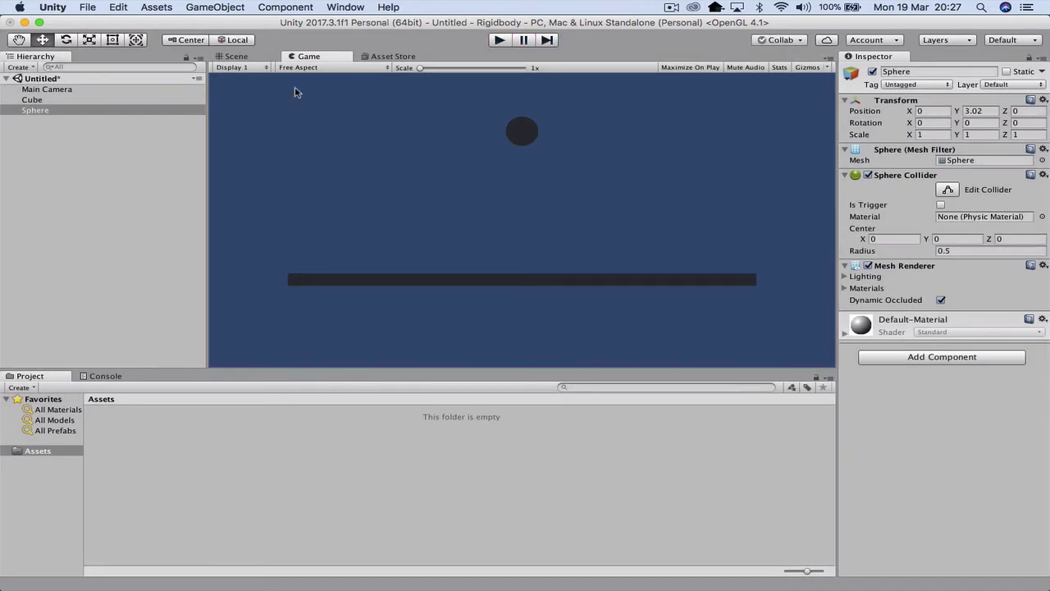
left_click(70, 108)
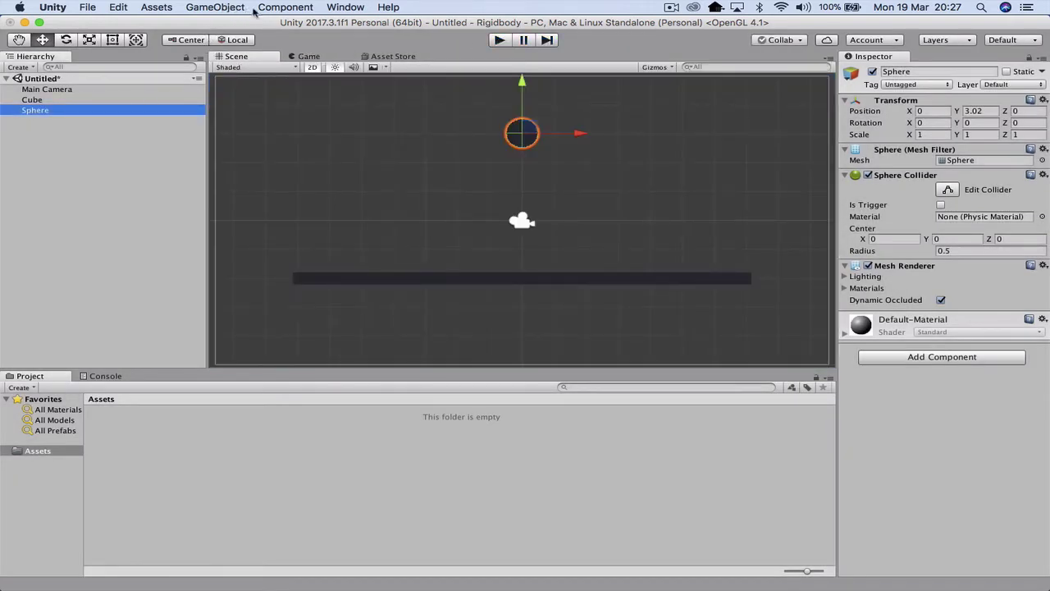
left_click(281, 8)
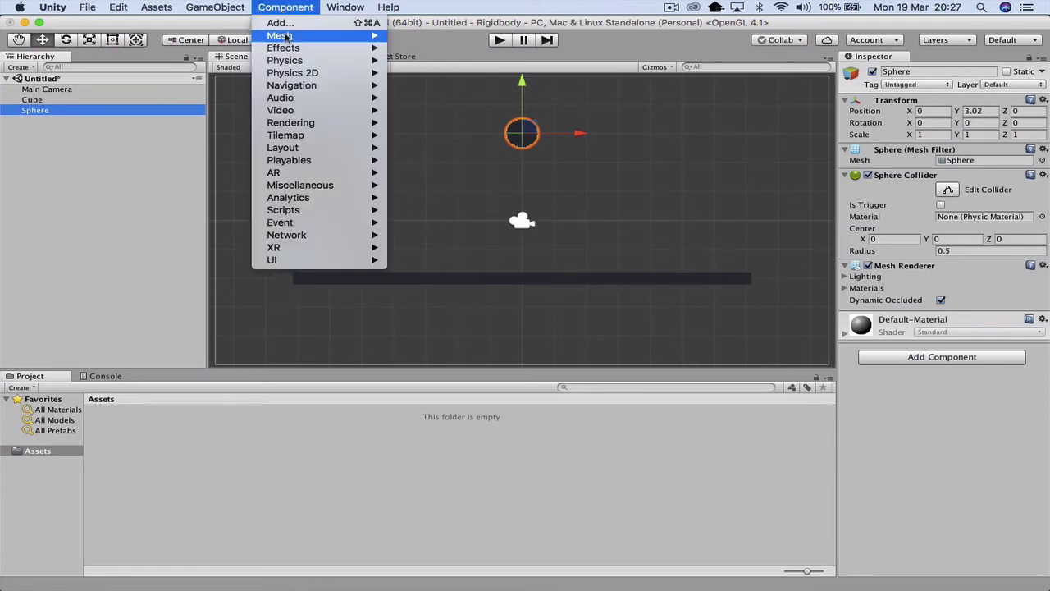
mouse_move(290, 62)
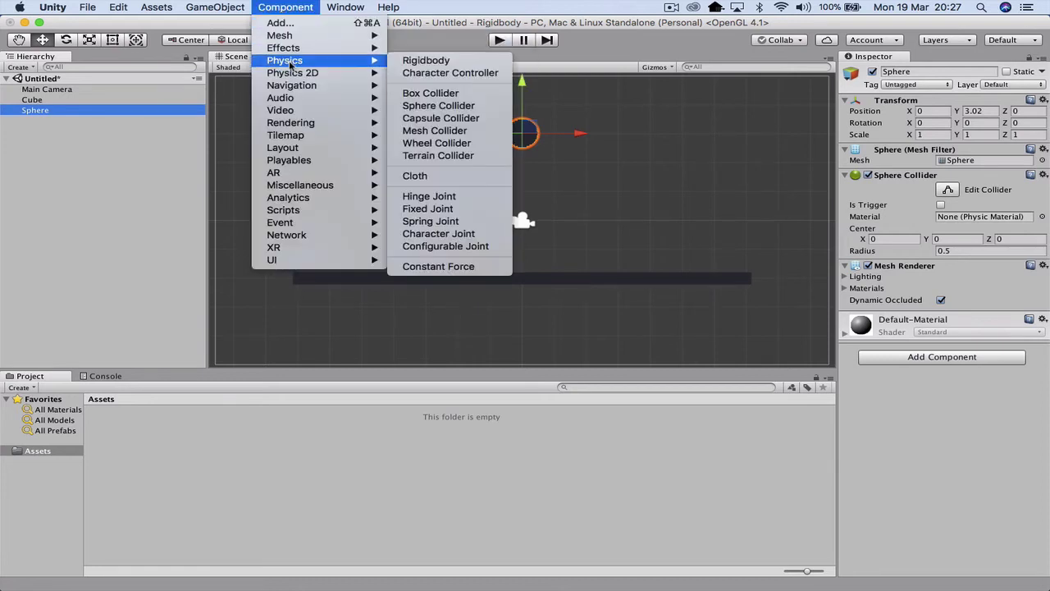
left_click(422, 61)
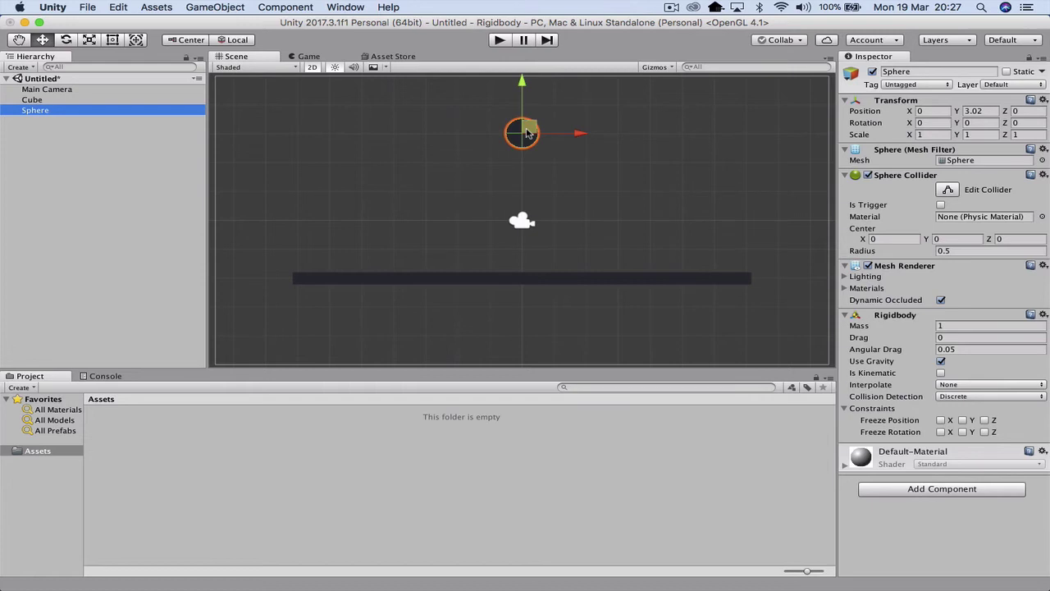
Start play mode and lift the sphere in the Scene view to watch it fall.
left_click(500, 40)
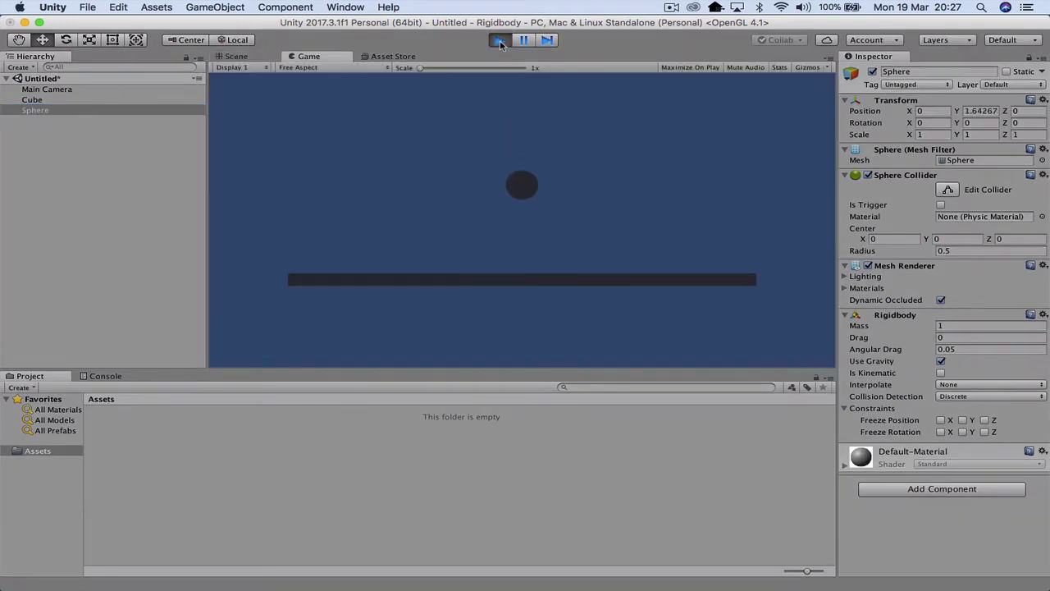
left_click(236, 56)
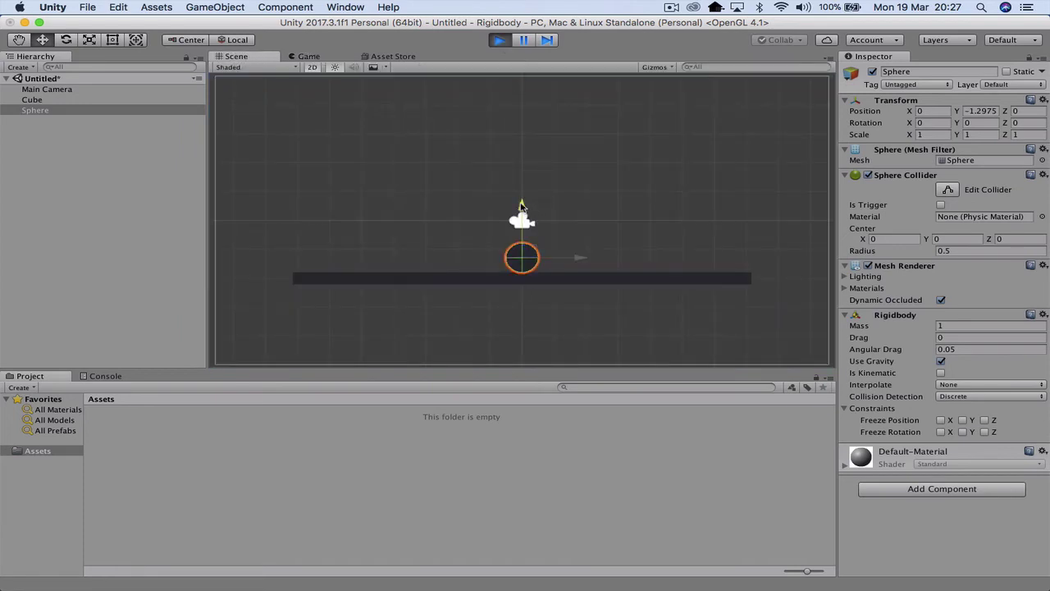
left_click_drag(522, 206, 542, 115)
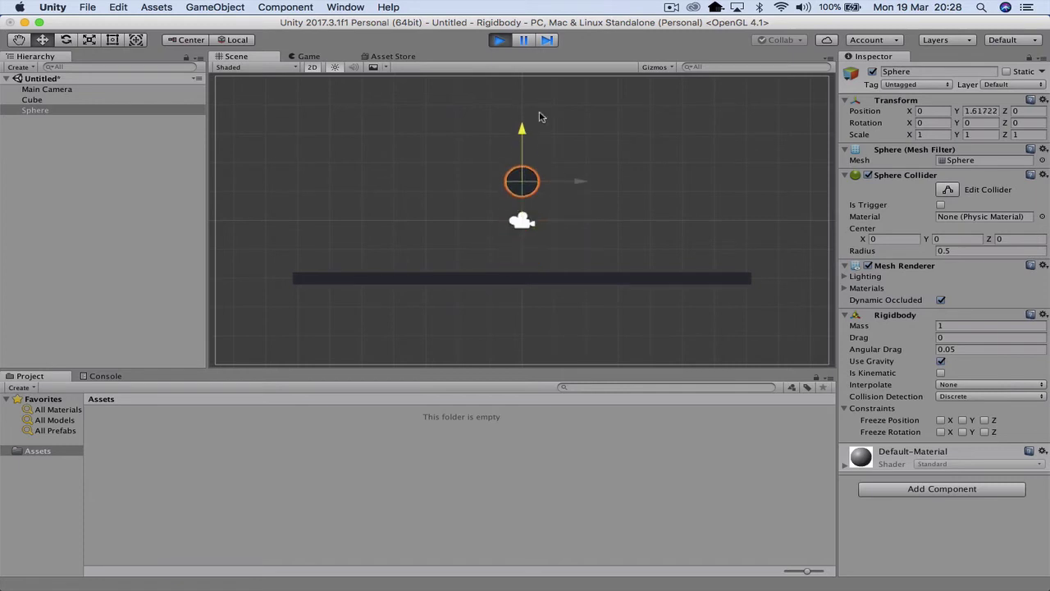
Set the sphere's Drag to 5, watch its slow fall, then reset Drag to 0.
left_click(954, 338)
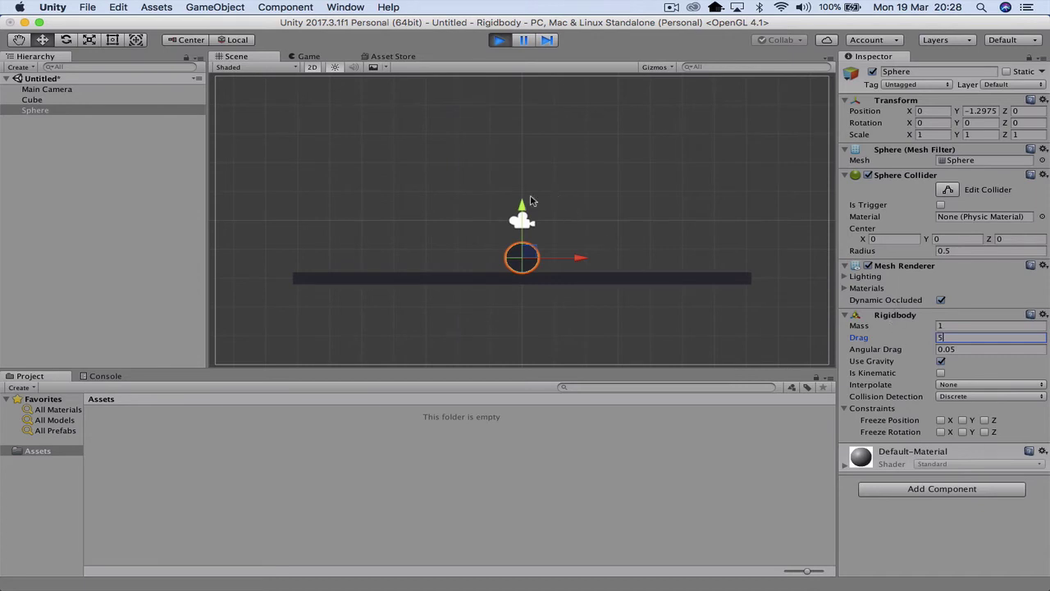
left_click_drag(521, 205, 528, 76)
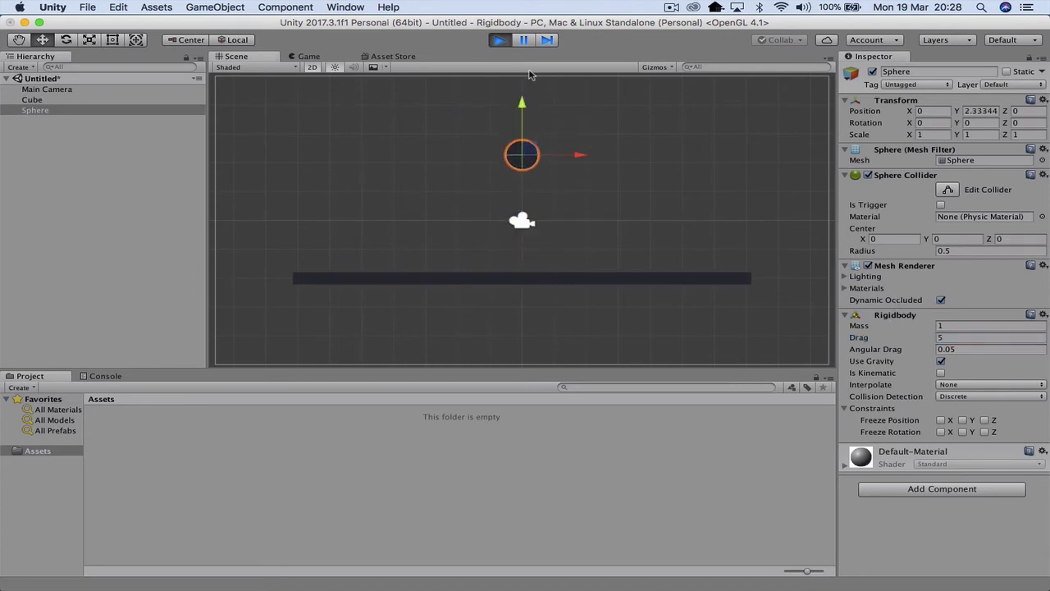
left_click(967, 337)
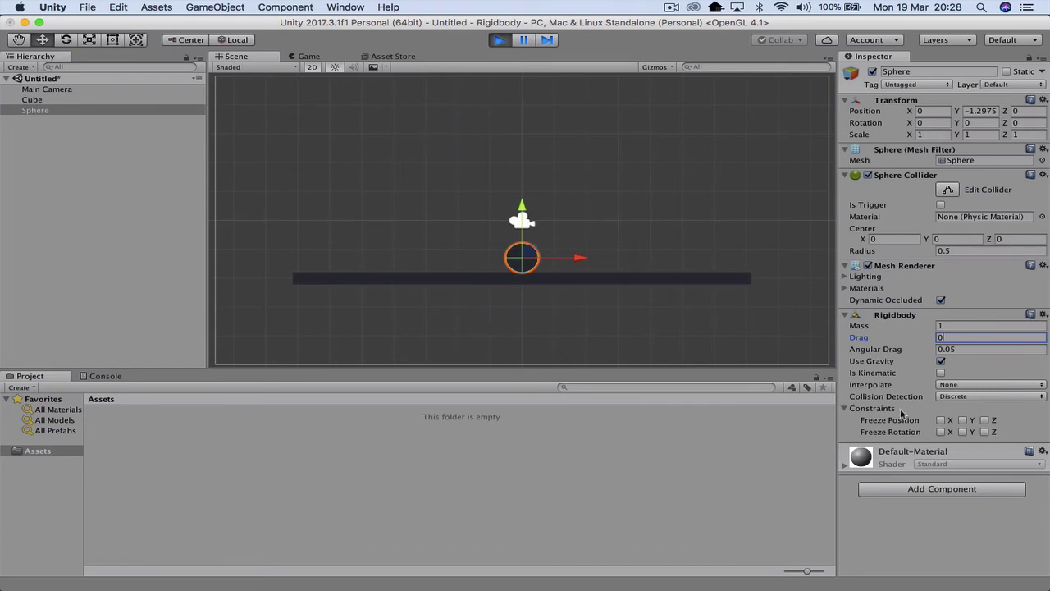
Freeze the sphere's Y position, lift it to 3.16, then unfreeze Y position and rotation.
left_click(963, 420)
left_click_drag(523, 209, 523, 78)
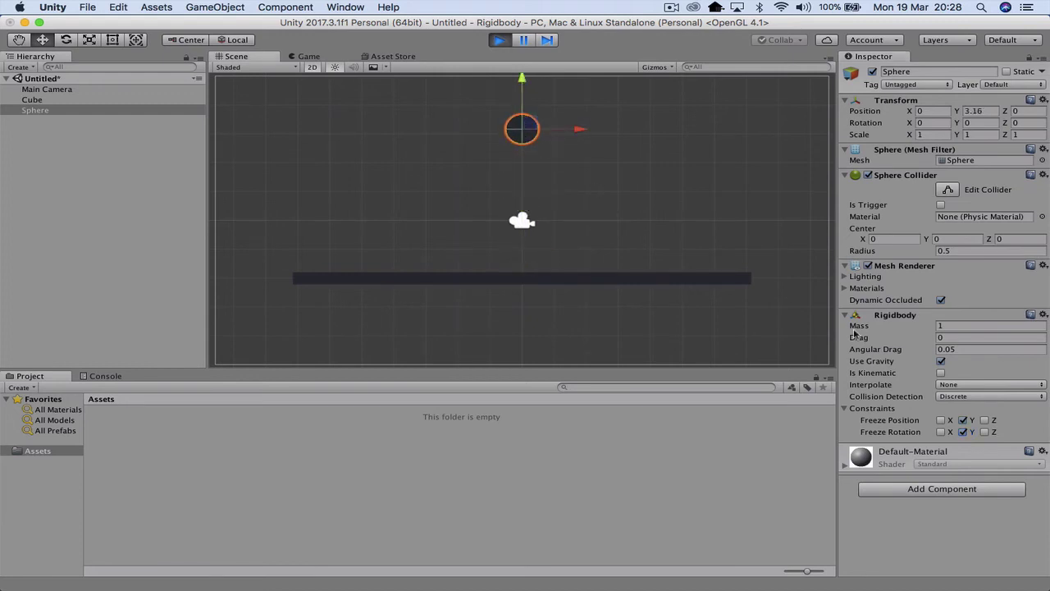
left_click(965, 420)
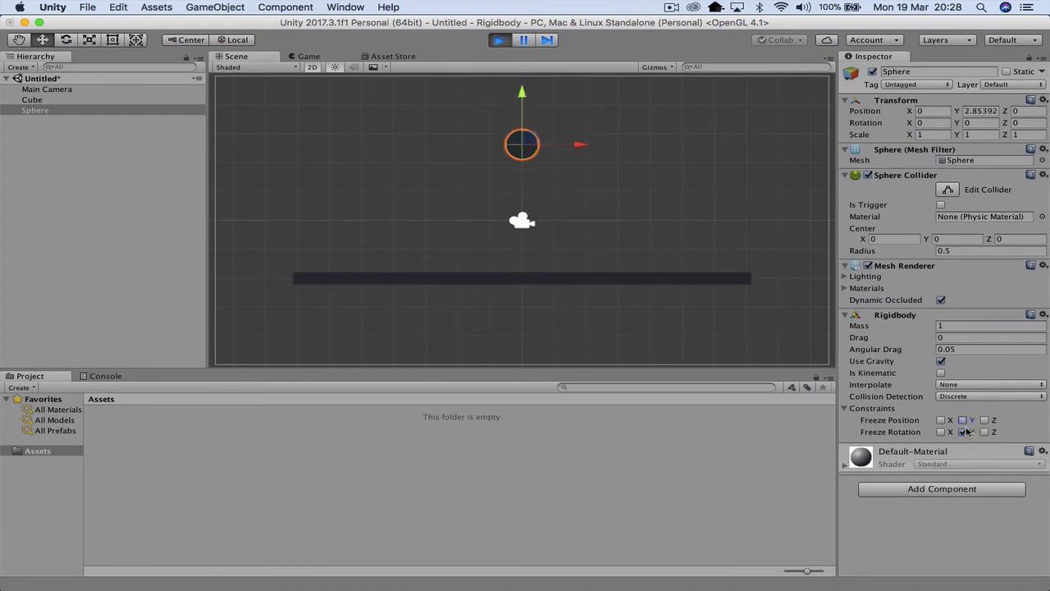
left_click(965, 431)
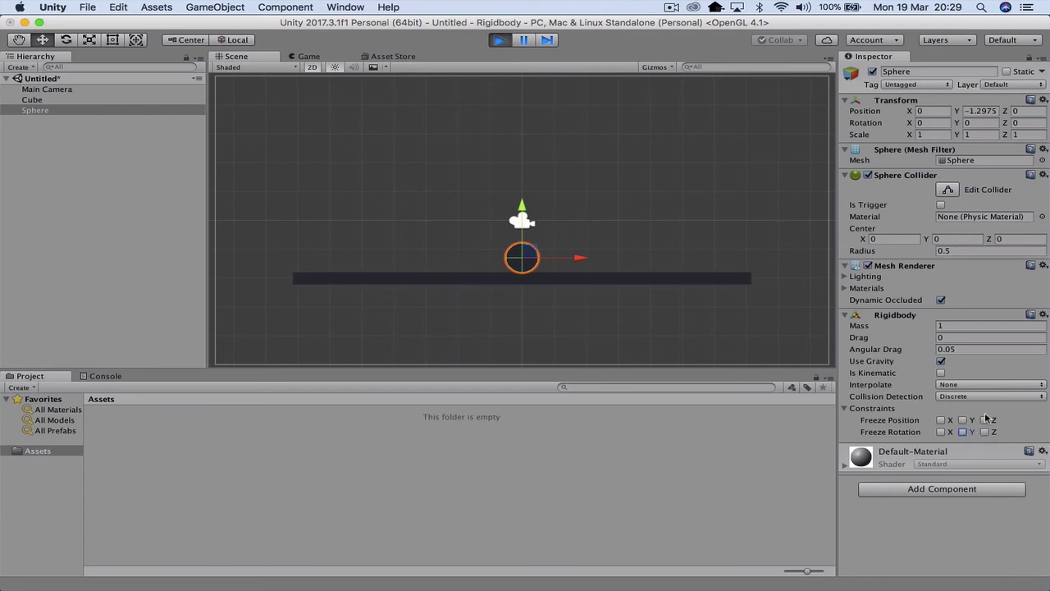
Freeze the sphere's X position and rotation, unfreeze X position, then stop play mode.
left_click(942, 420)
left_click(942, 431)
left_click(941, 420)
left_click(499, 40)
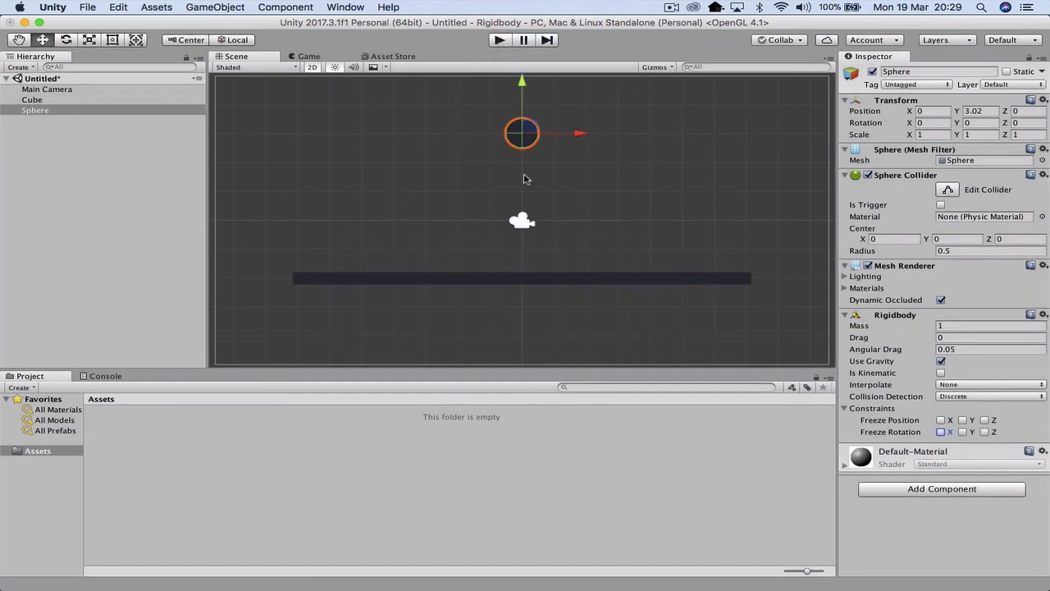